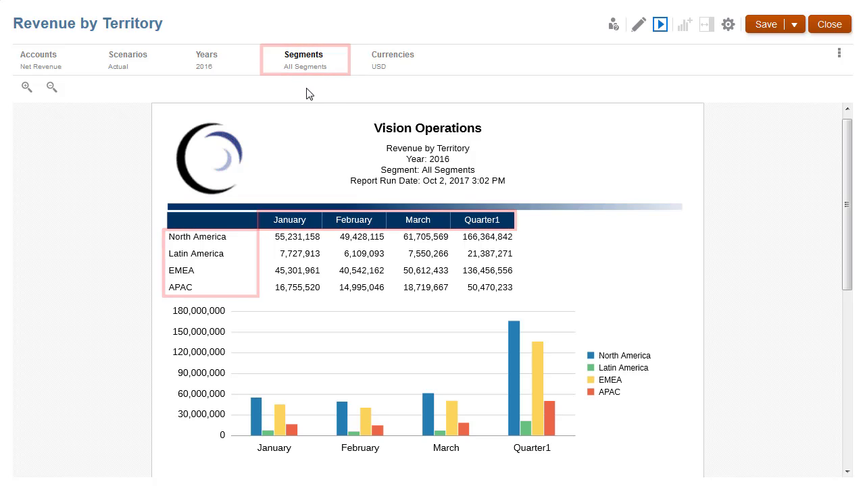
Switch the Revenue by Territory preview's Segments POV from All Segments to Electronics.
click(309, 72)
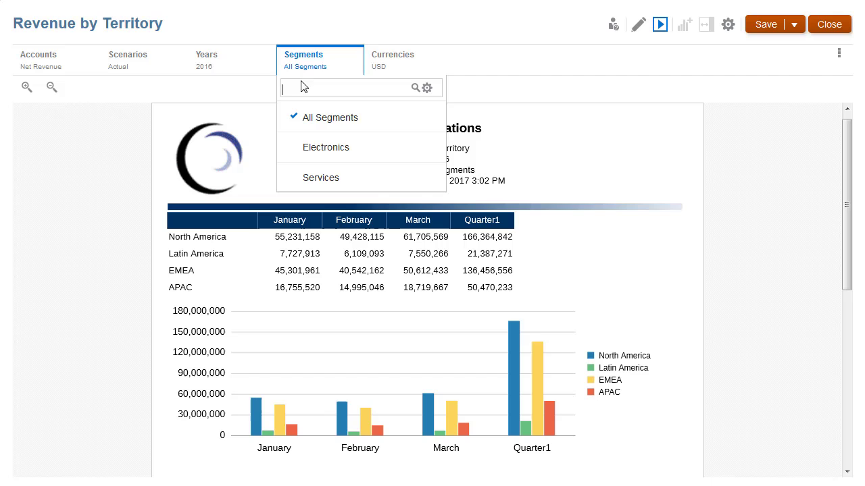
click(293, 150)
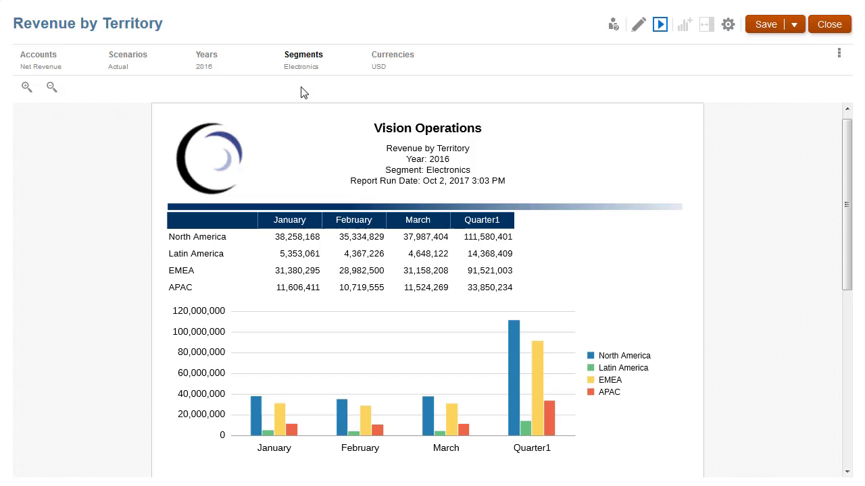
Open Grid 1 in design mode and remove the row's Children of Total Entities selection.
click(637, 28)
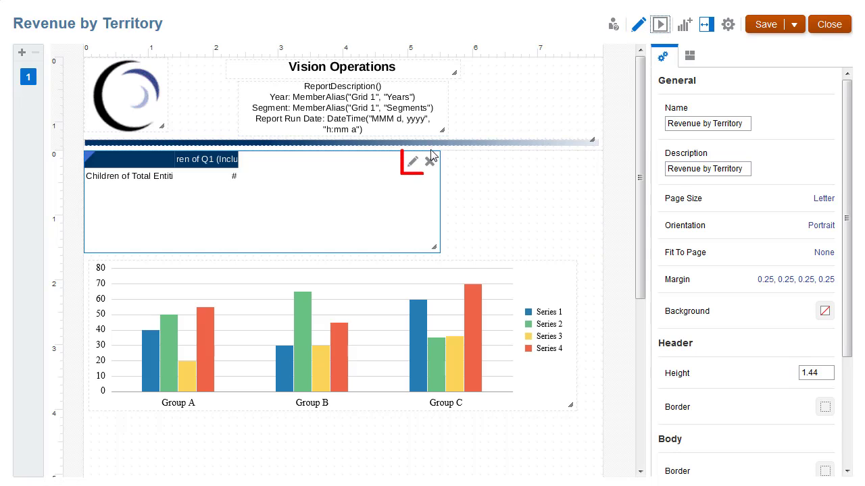
click(412, 161)
right_click(58, 186)
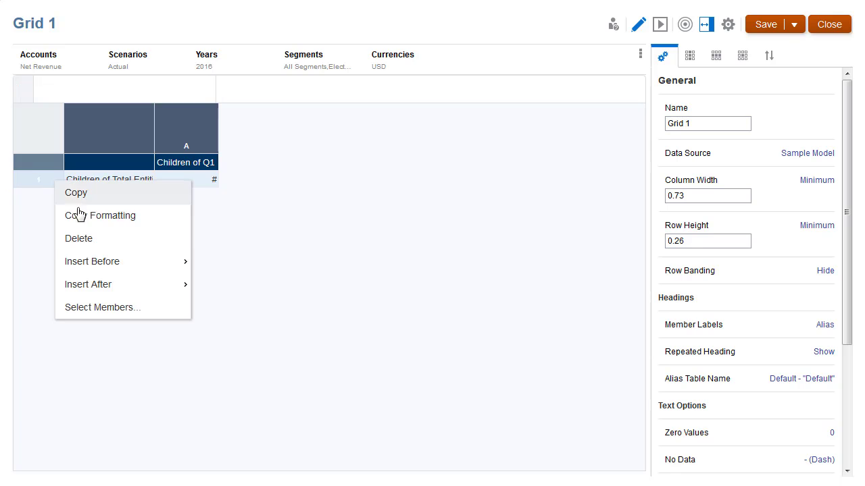
click(103, 308)
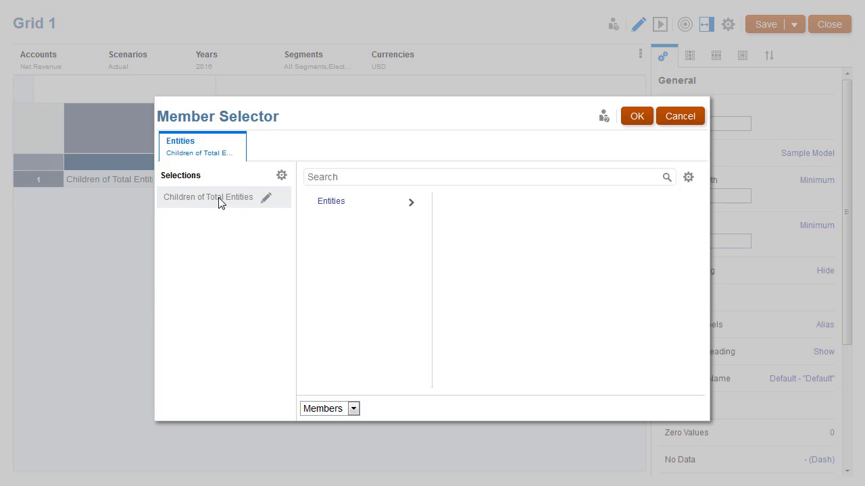
click(281, 175)
click(292, 212)
Add a Prompt function to the entity rows labelled 'Select Entity'.
click(352, 408)
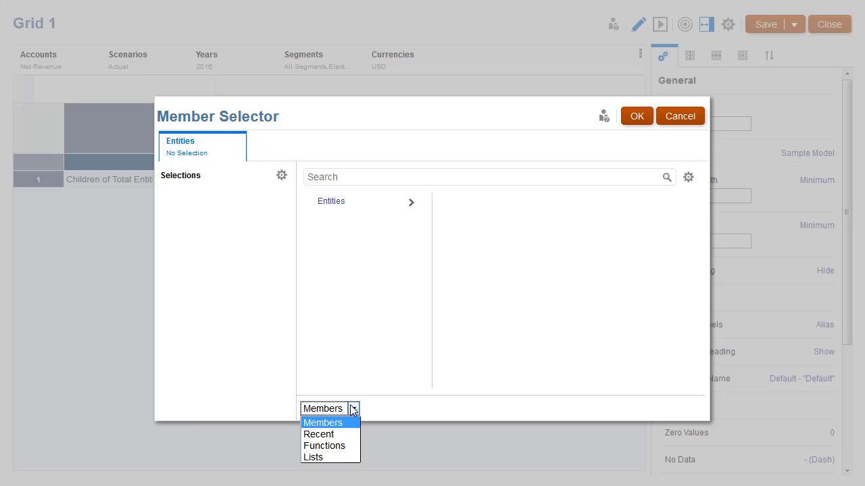
click(351, 445)
scroll(372, 370, down, 3)
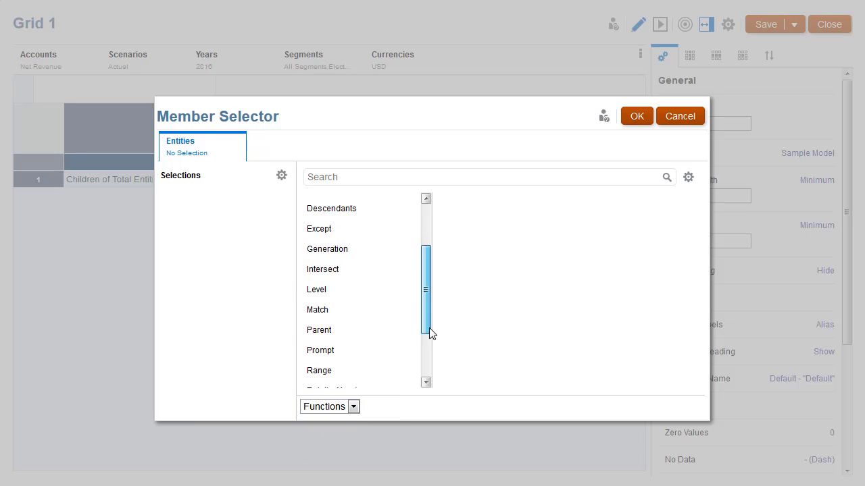
click(335, 324)
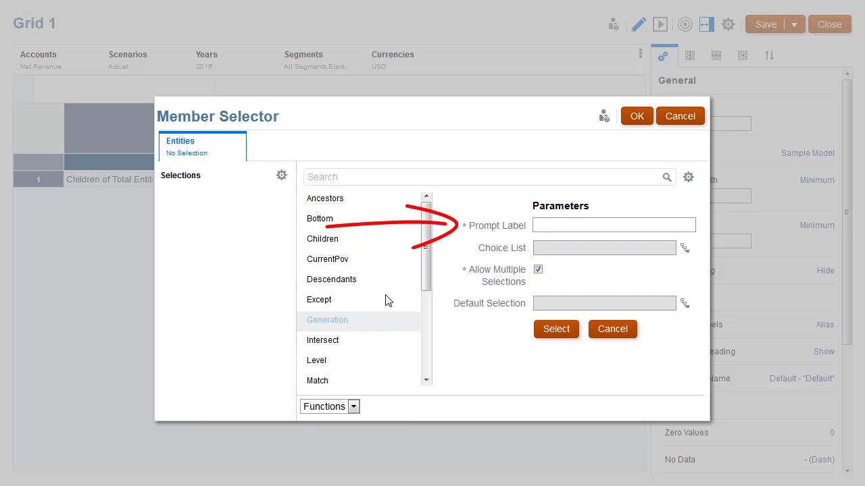
click(546, 225)
text(Select Entity)
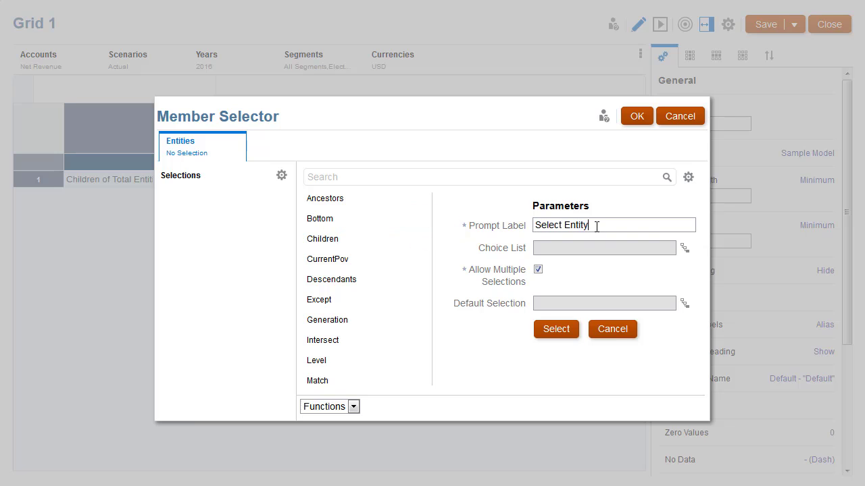
Give the Select Entity prompt a Children of Total Entities choice list and add it to the selections.
click(683, 249)
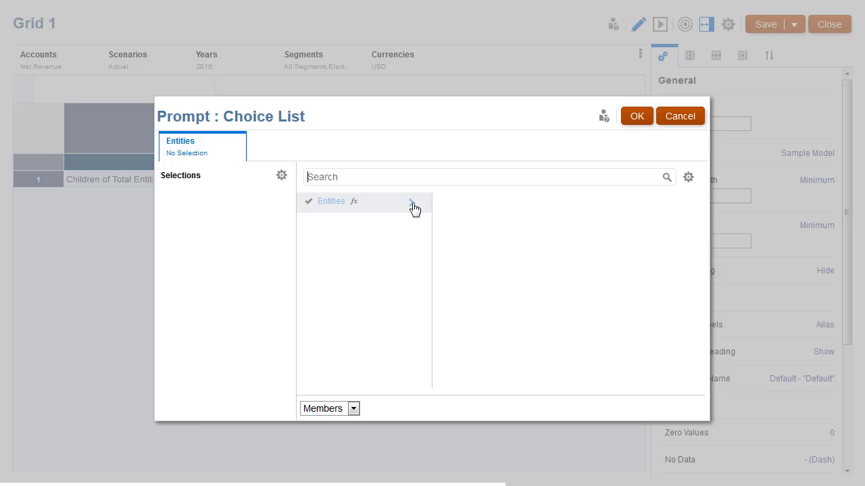
click(411, 202)
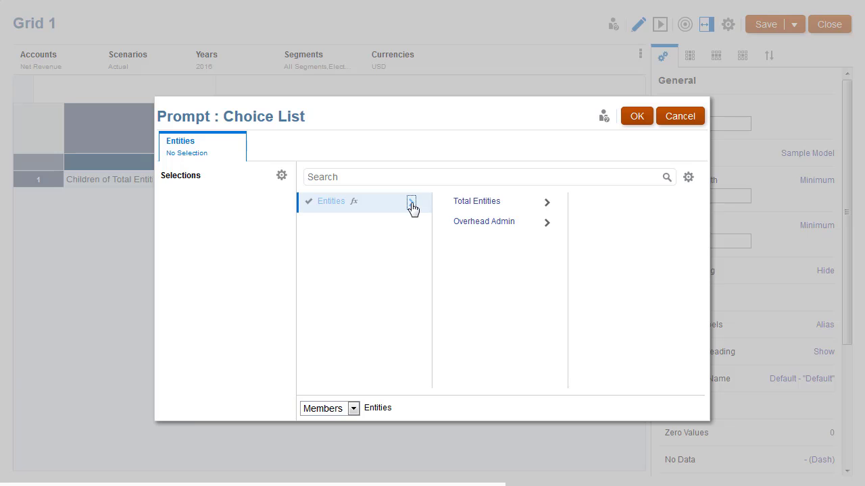
click(509, 205)
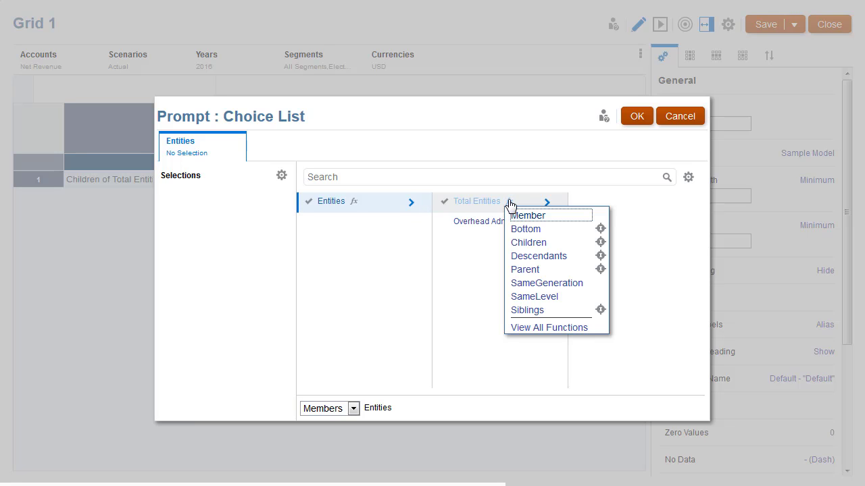
click(519, 240)
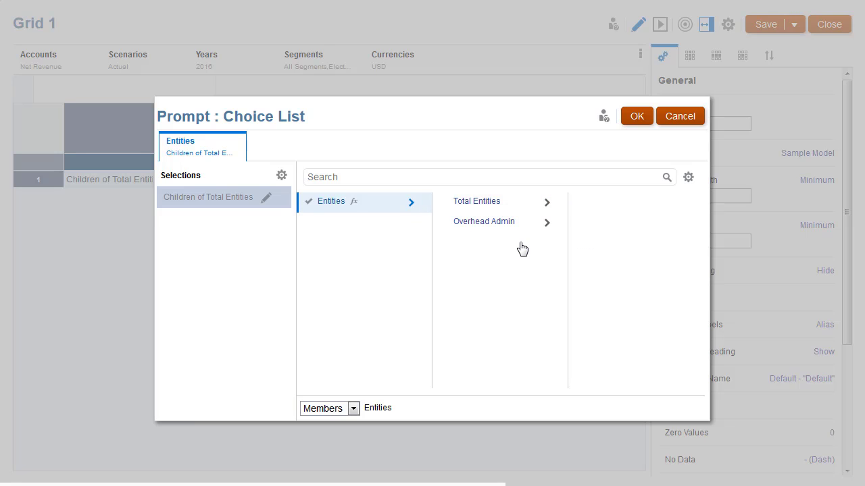
click(636, 118)
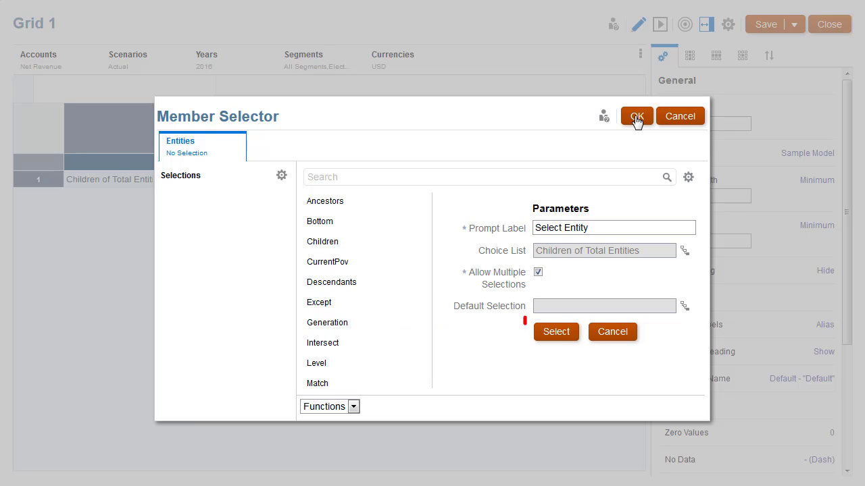
click(557, 334)
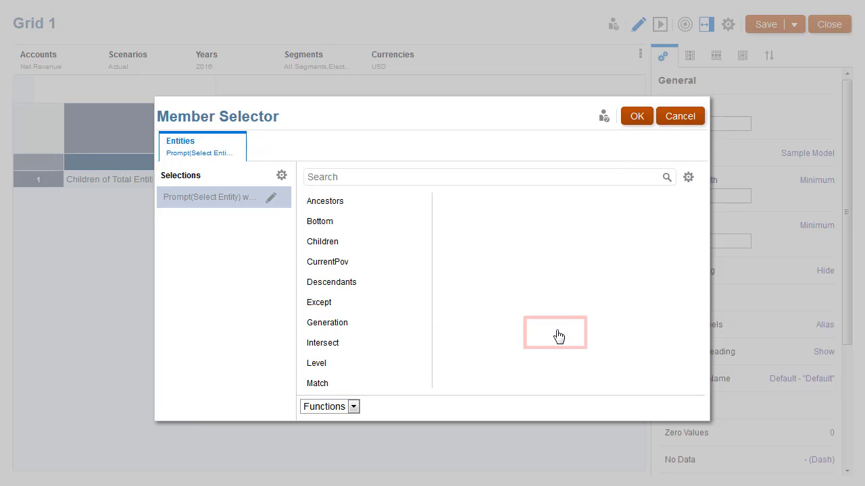
Apply the entity prompt and preview Grid 1 with North America and Latin America selected.
click(637, 121)
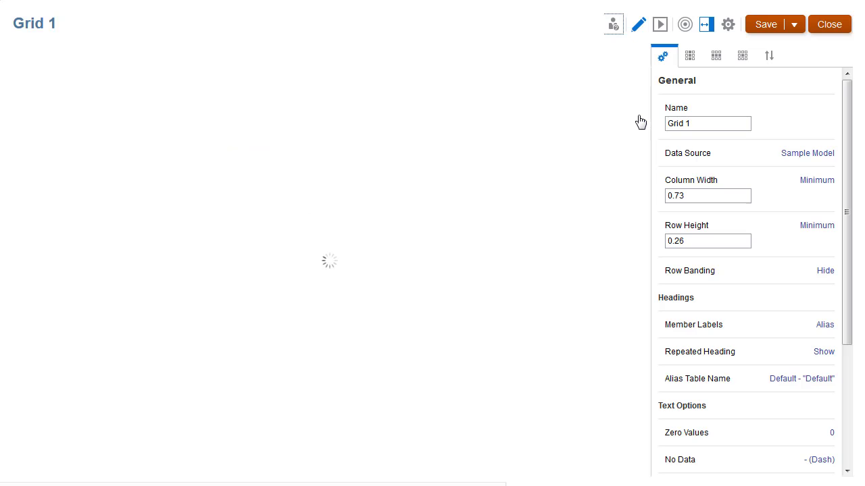
click(661, 27)
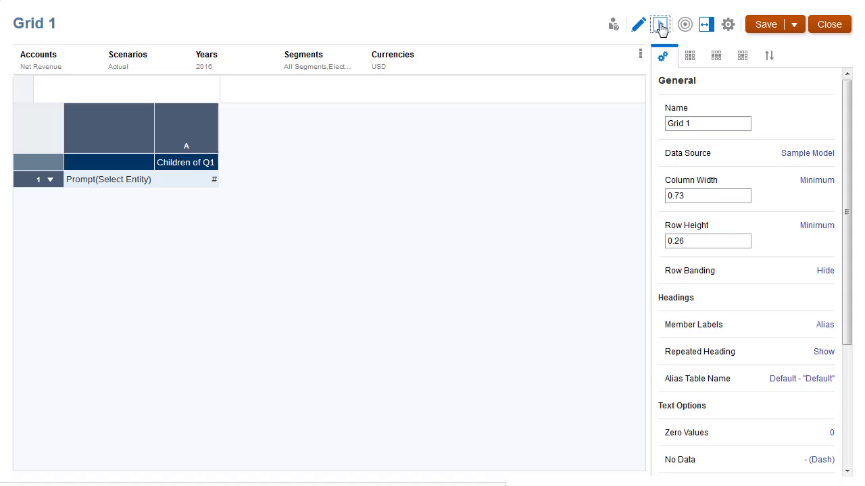
click(583, 283)
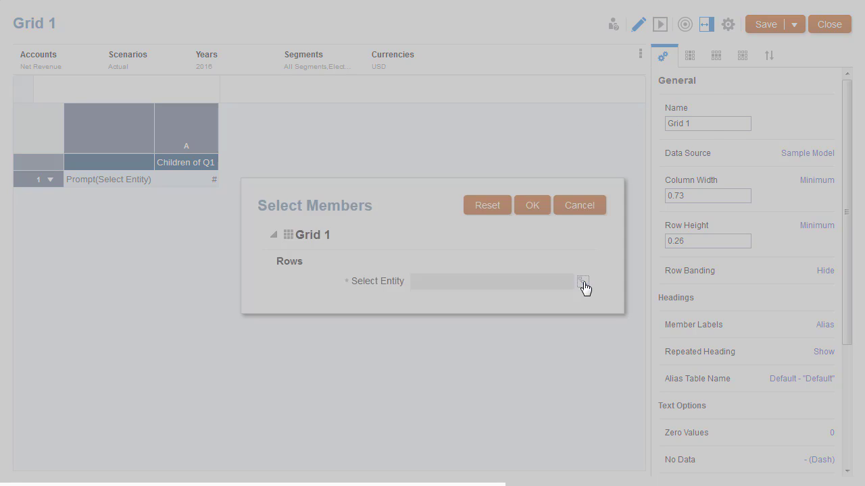
click(310, 204)
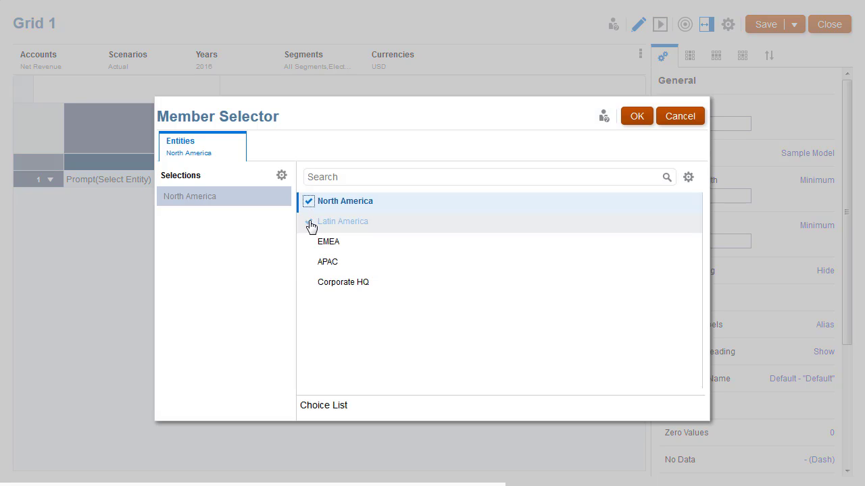
click(309, 223)
click(636, 118)
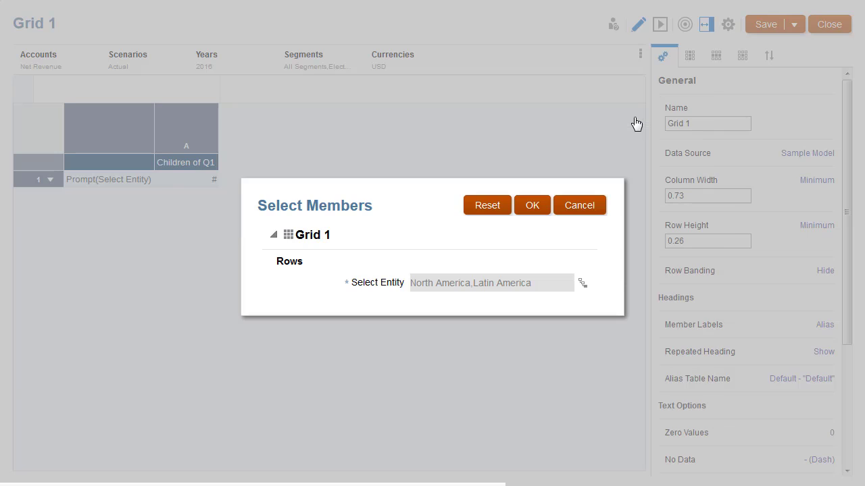
click(532, 206)
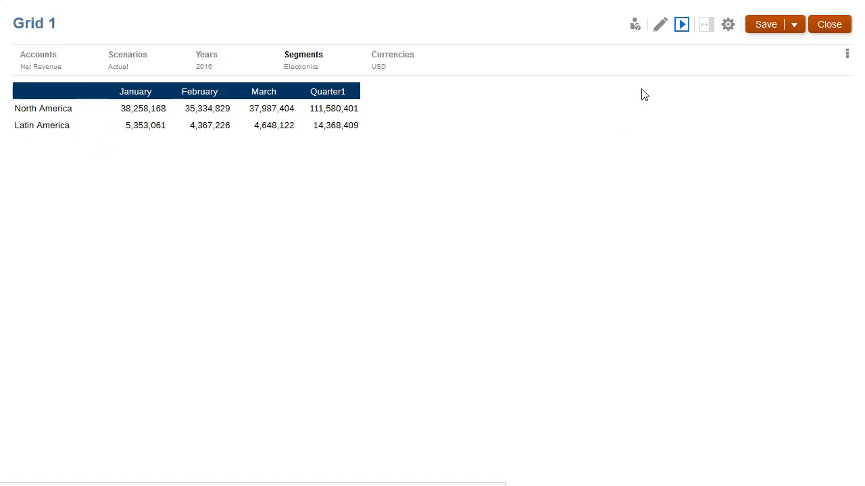
In edit mode, replace column A's Children of Quarter1 selection with the Children function.
click(660, 27)
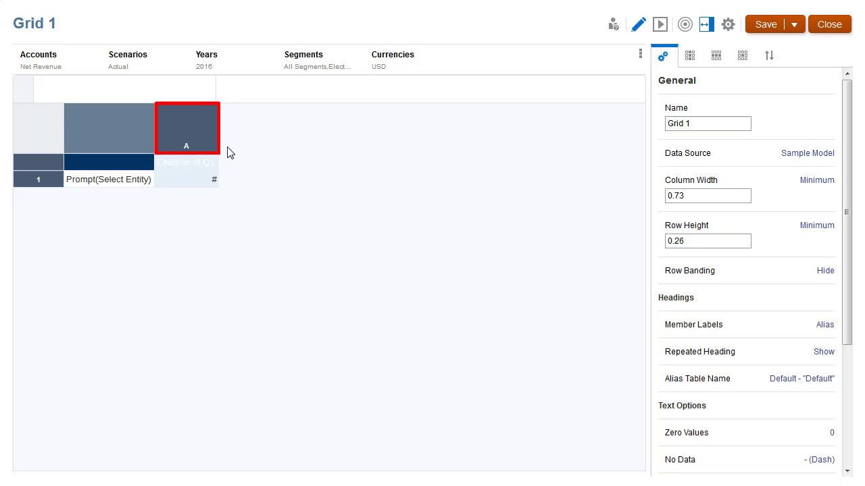
click(206, 150)
click(206, 150)
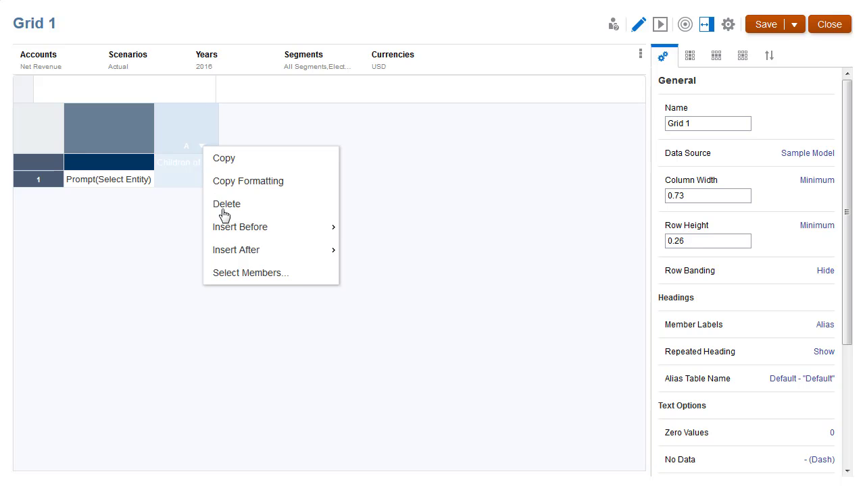
click(238, 274)
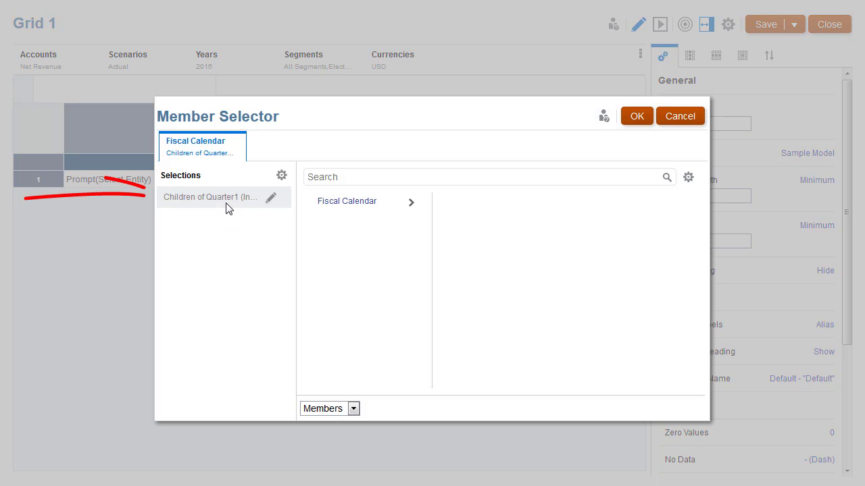
click(282, 176)
click(298, 197)
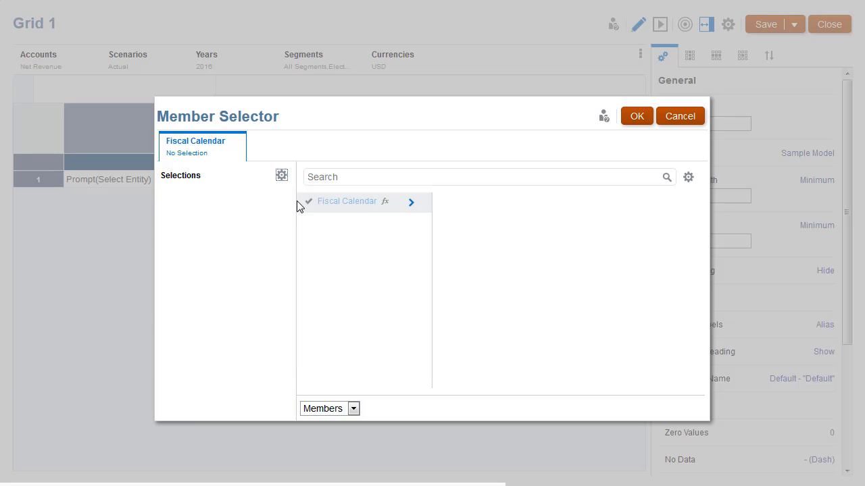
click(352, 408)
click(346, 442)
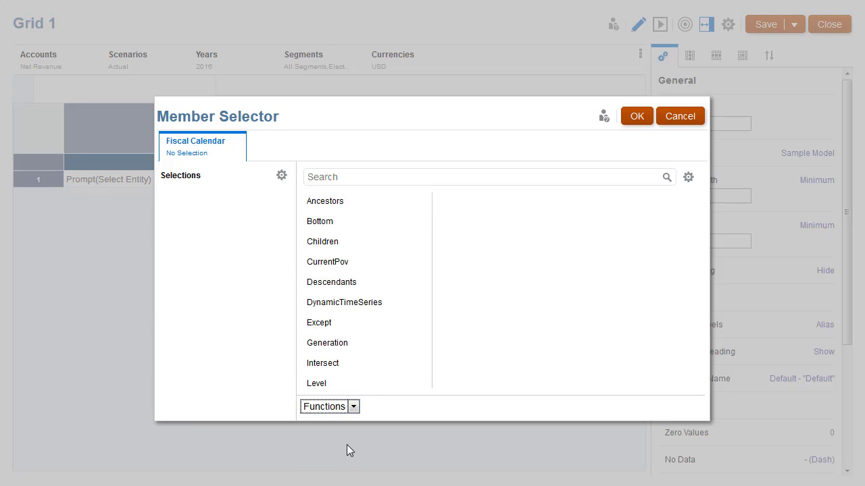
click(329, 242)
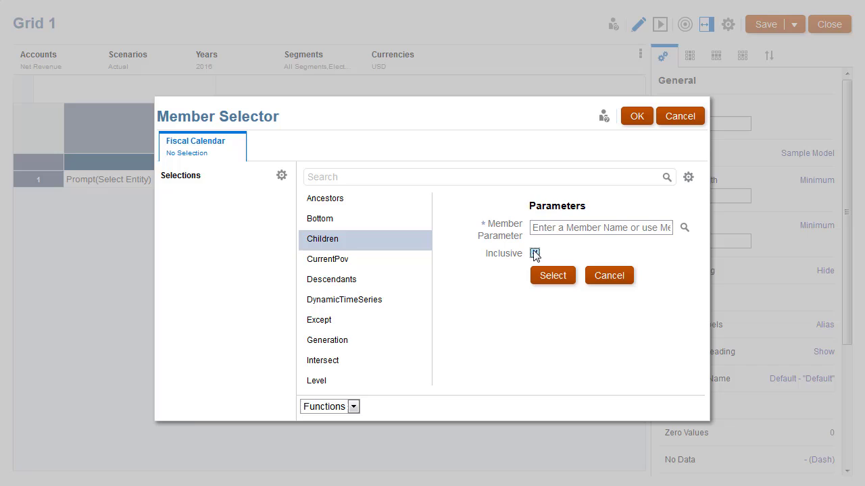
Make the Children function's parameter a prompt labelled 'Select a Quarter'.
click(685, 228)
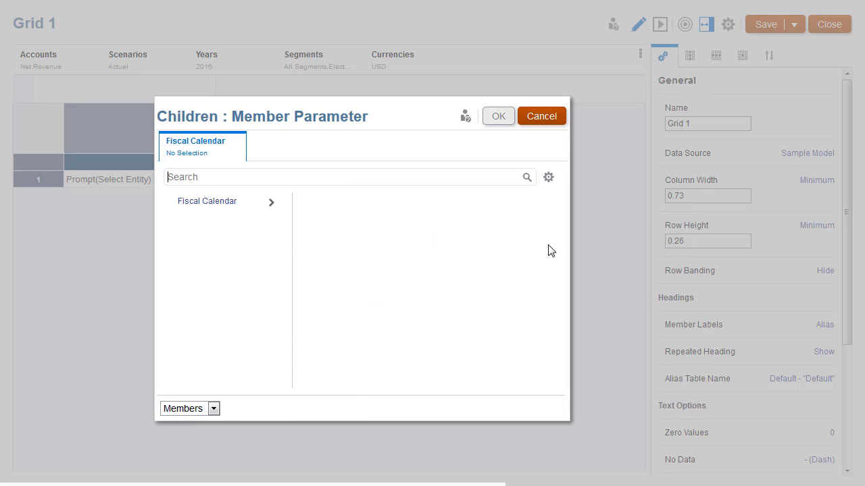
click(214, 409)
click(202, 445)
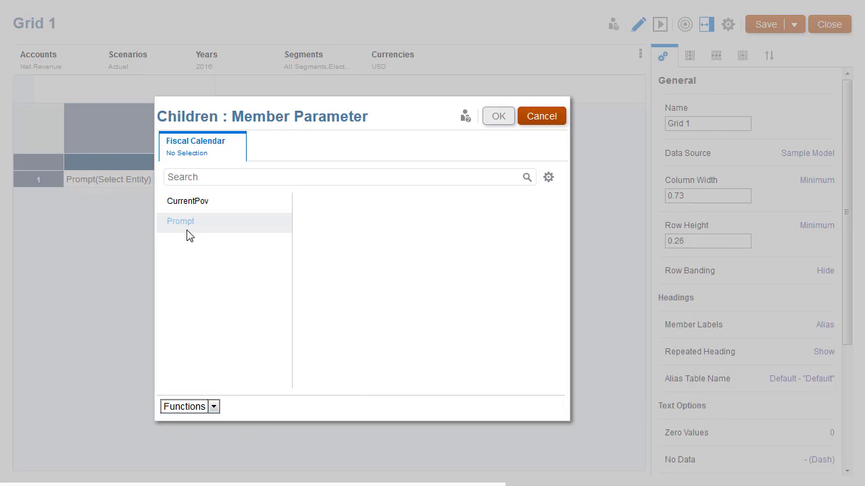
click(186, 229)
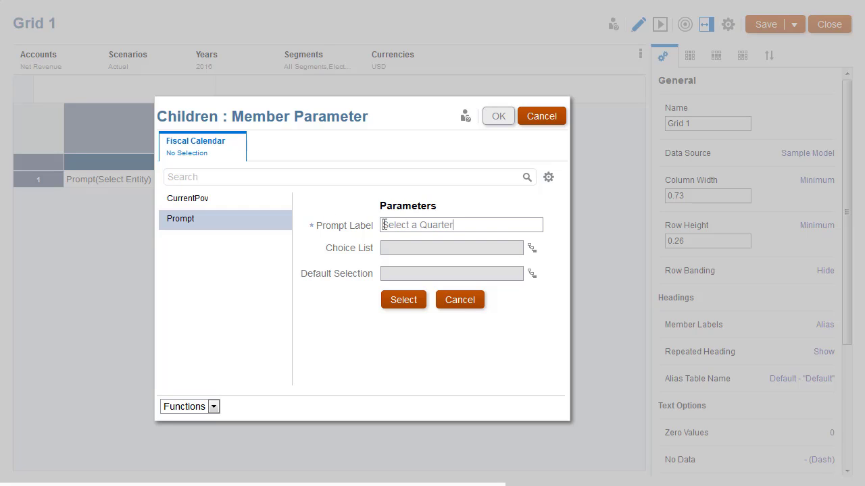
text(Select a Quarter)
Set the quarter prompt's choice list to Children of Fiscal Calendar and apply it to column A.
click(533, 250)
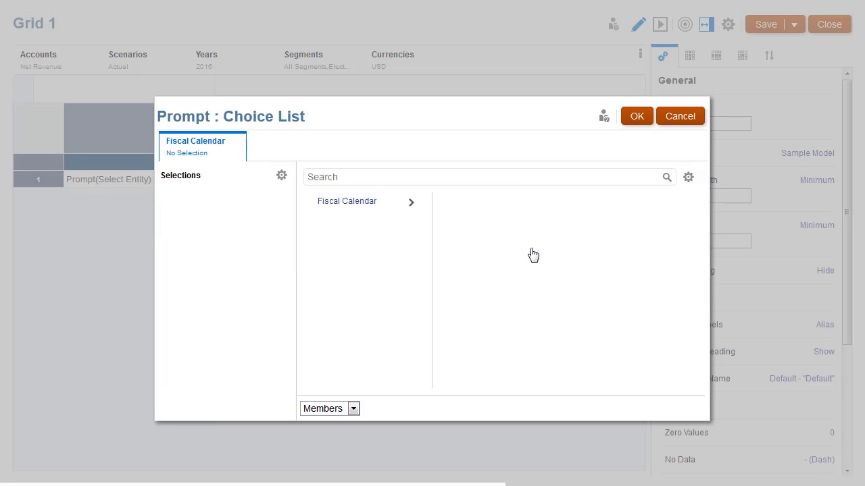
click(385, 202)
click(403, 242)
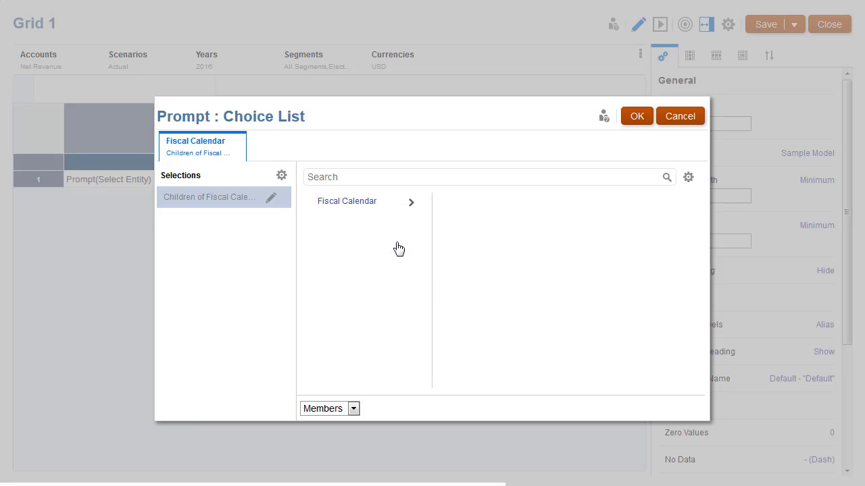
click(635, 119)
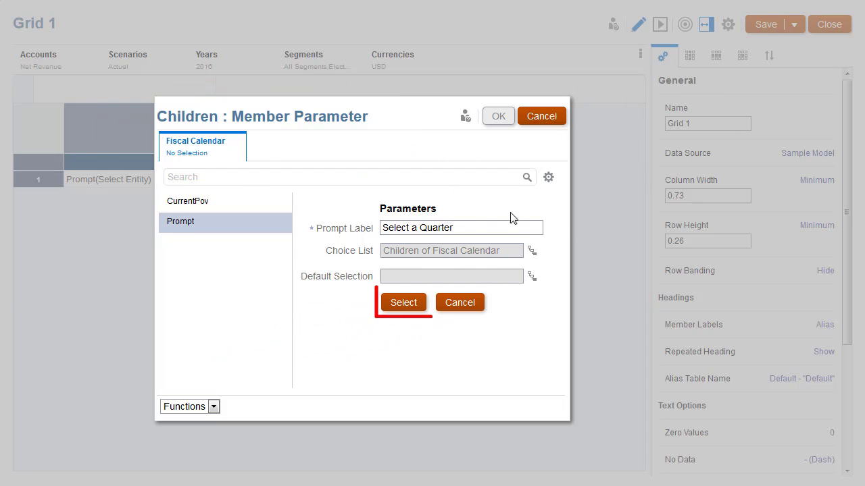
click(403, 302)
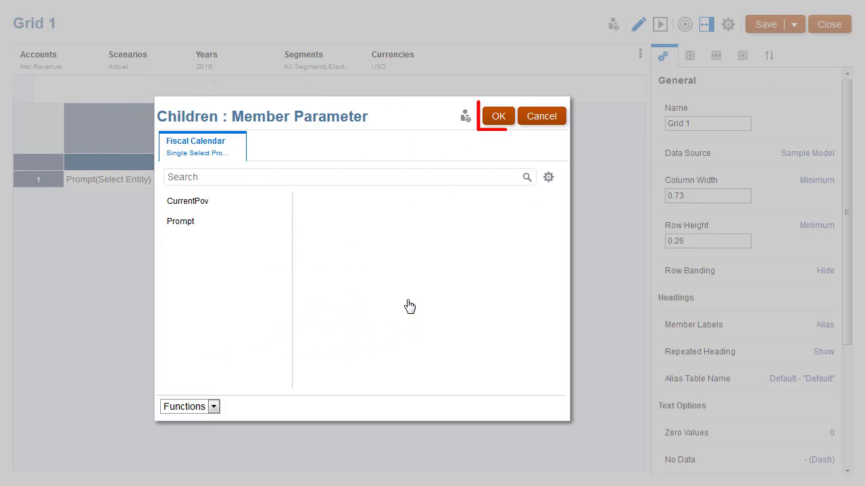
click(497, 120)
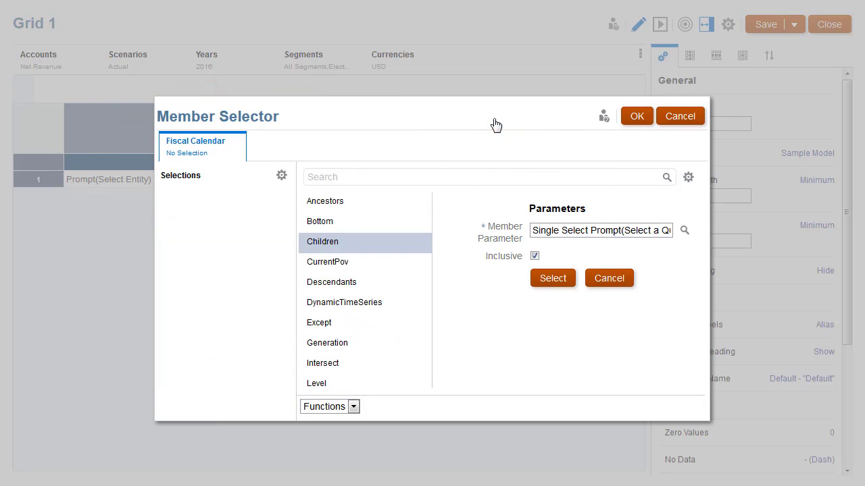
click(558, 281)
click(637, 116)
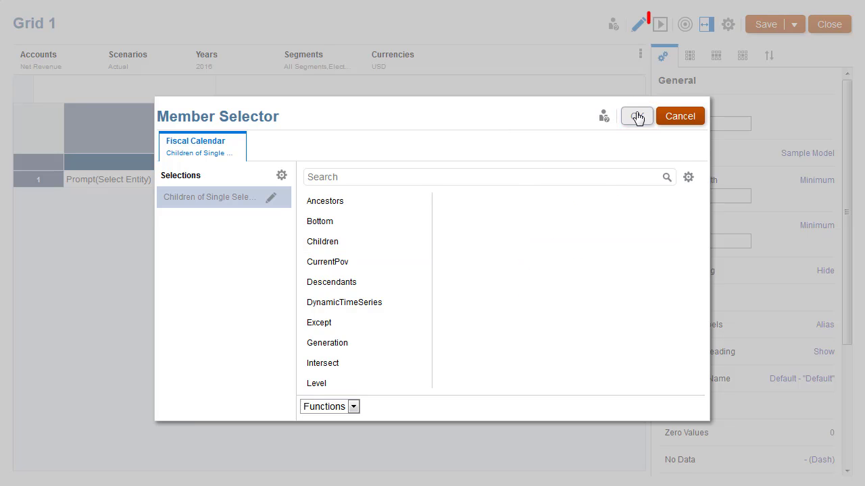
click(660, 26)
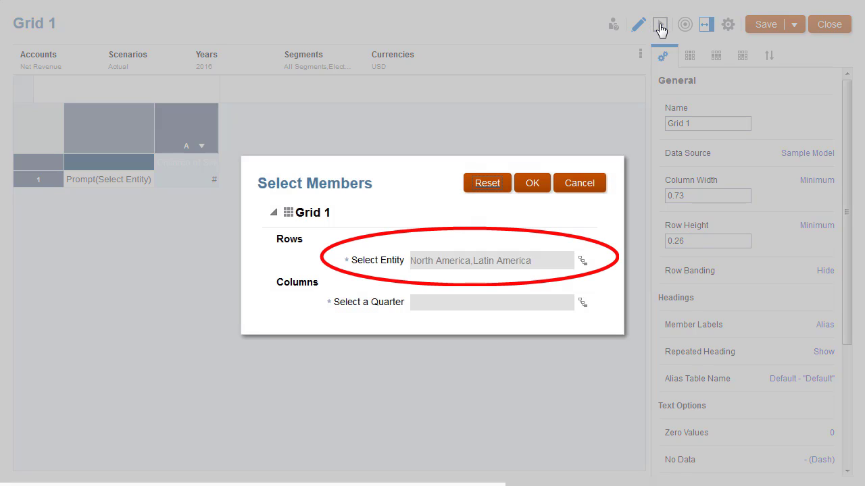
Answer the Select a Quarter prompt with Quarter2 and run the preview showing April–June.
click(582, 304)
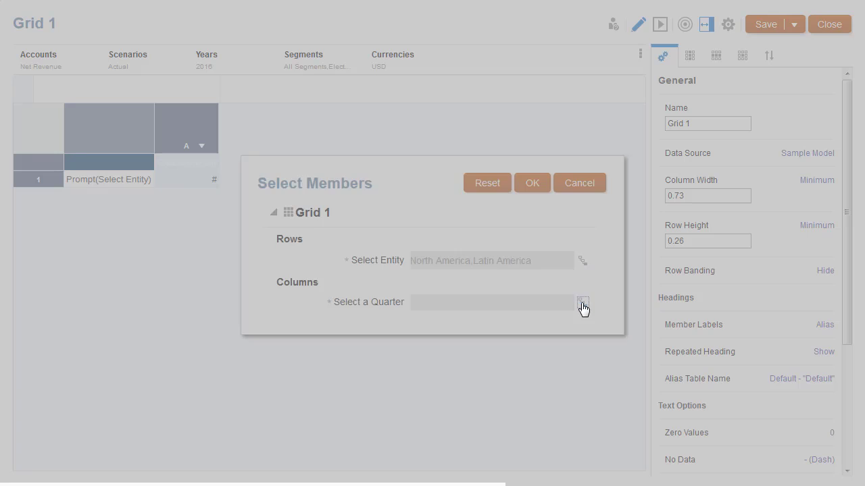
click(238, 223)
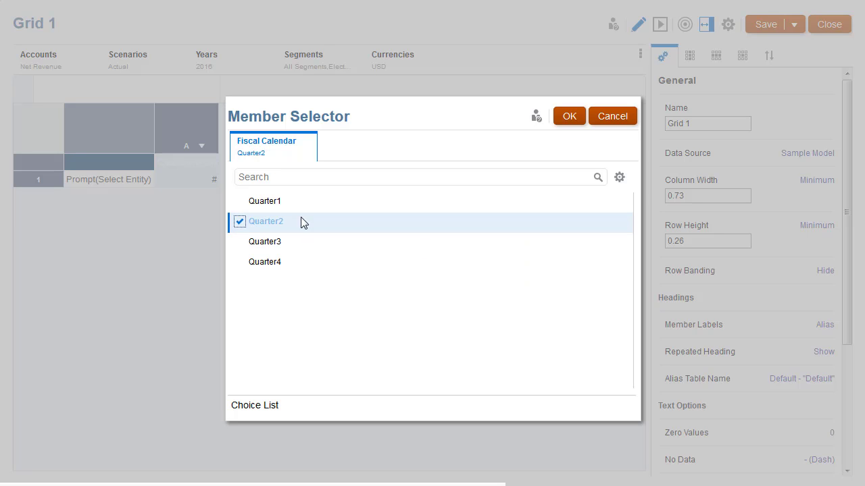
click(567, 120)
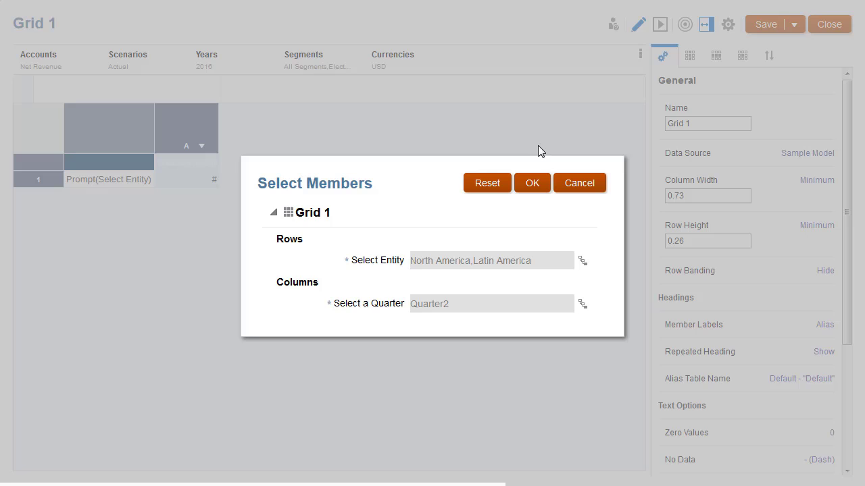
click(531, 187)
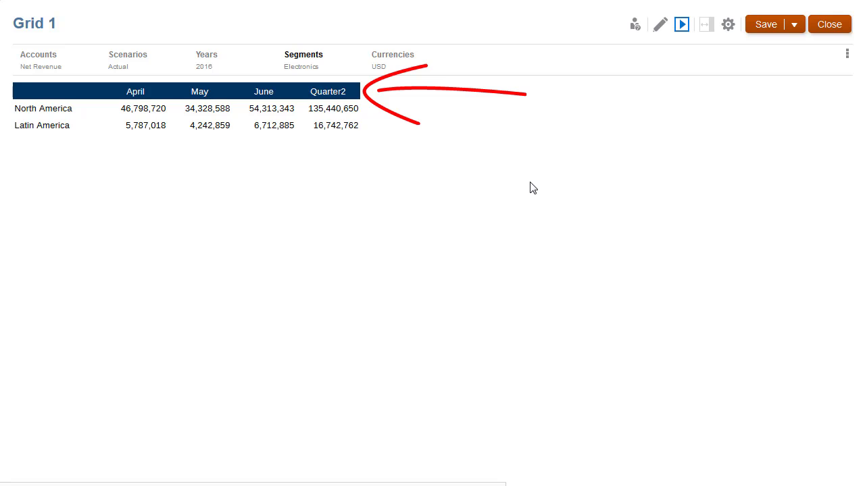
Back in design mode, clear the Segments point of view's current selections.
click(660, 27)
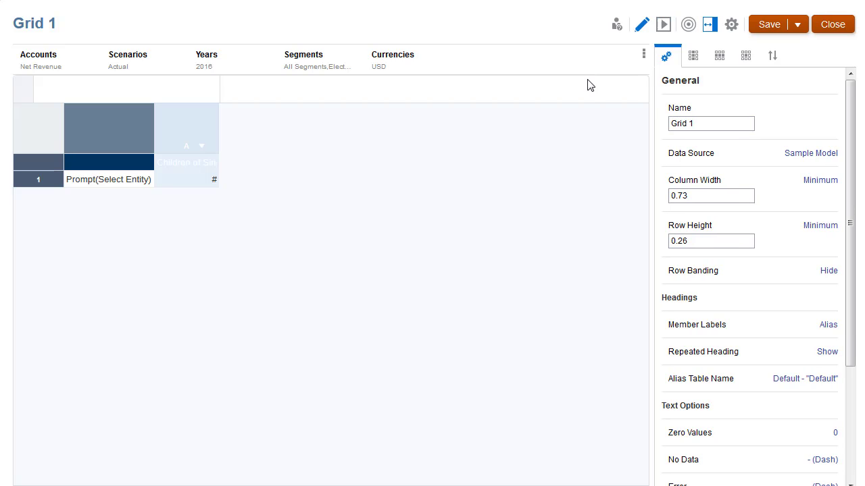
click(204, 163)
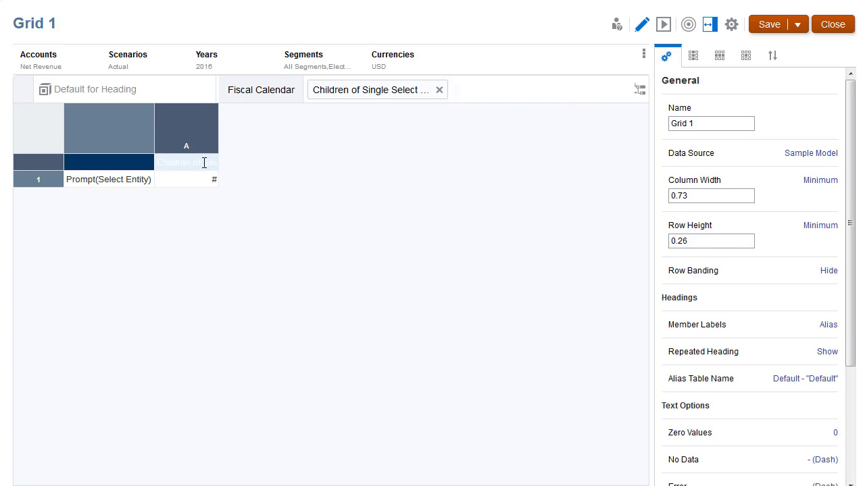
click(338, 71)
click(386, 94)
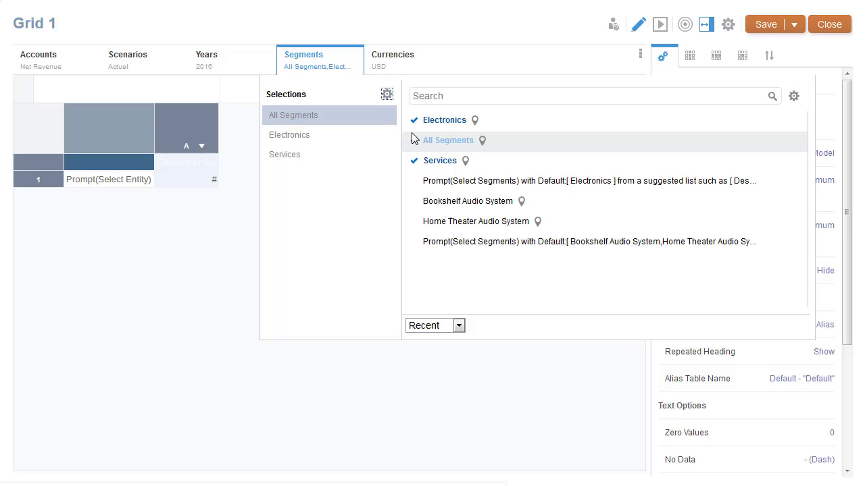
click(413, 140)
click(458, 326)
click(444, 365)
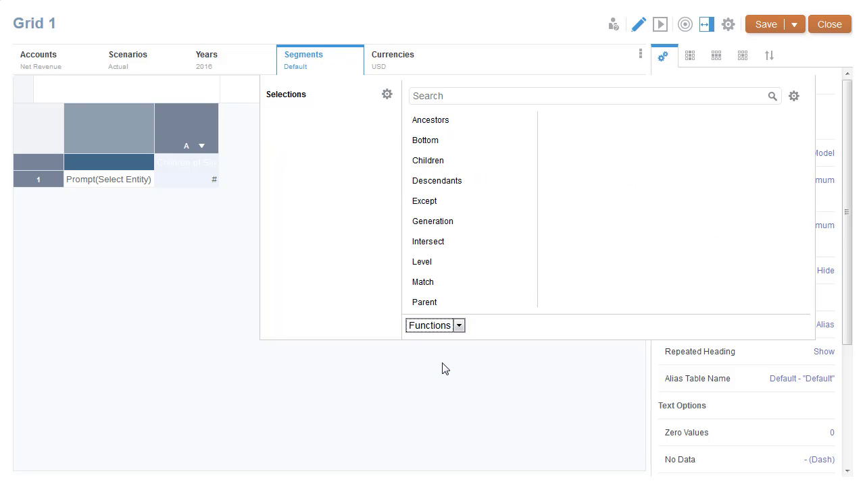
Add a 'Select Segments' prompt whose choice list is the descendants of AllSegments.
scroll(448, 276, down, 2)
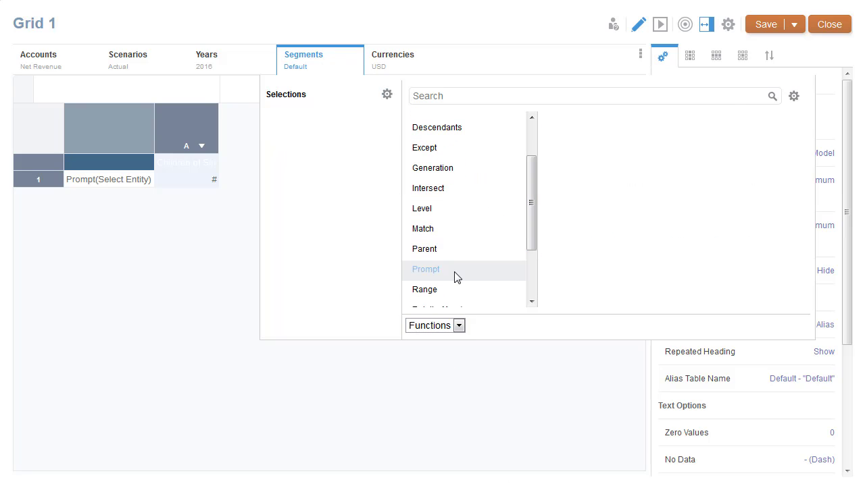
click(454, 272)
click(653, 143)
text(Select Segments)
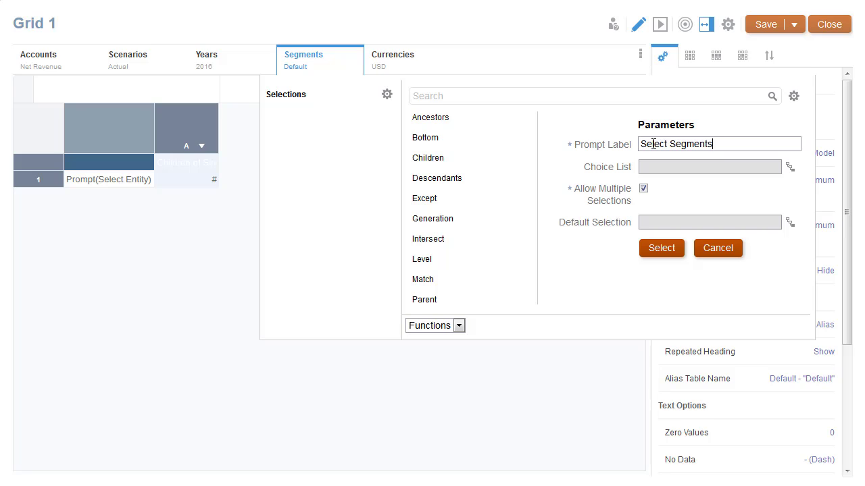
click(788, 167)
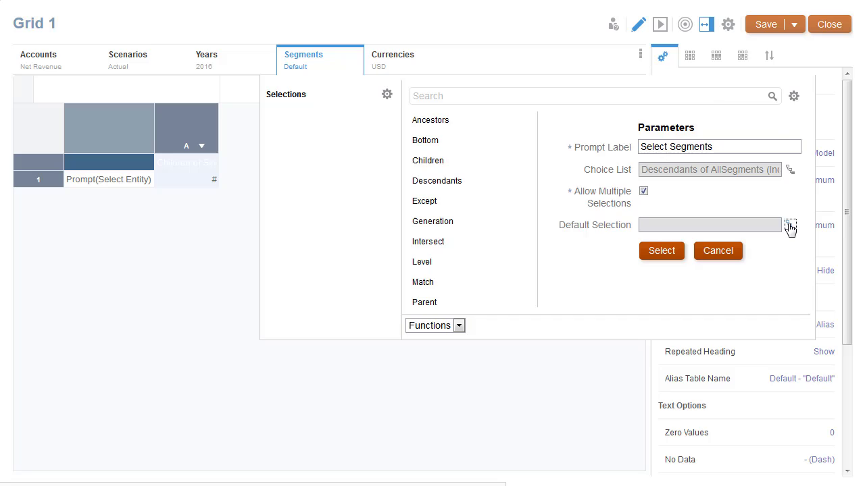
Set Electronics as the Select Segments default and apply the prompt to Segments.
click(790, 227)
click(459, 353)
click(452, 372)
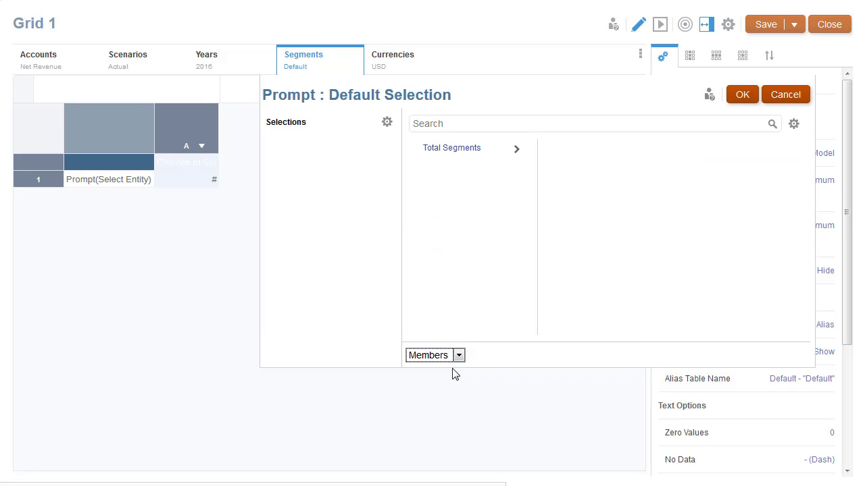
click(517, 150)
click(651, 148)
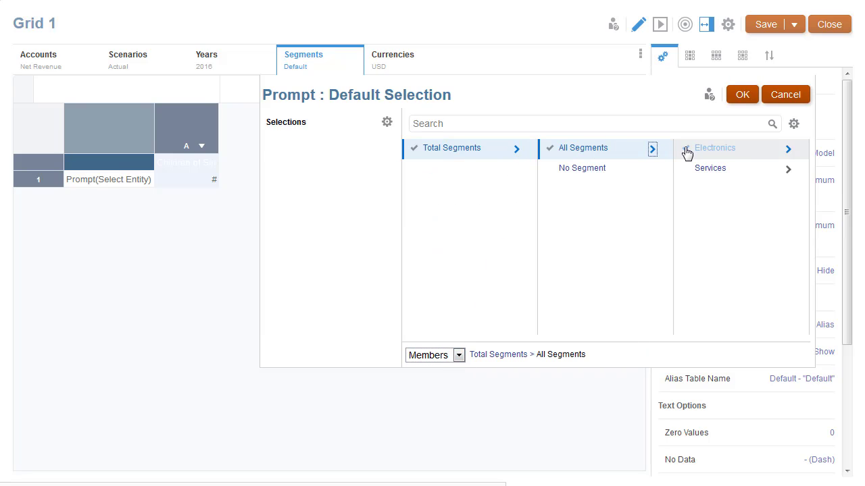
click(685, 150)
click(741, 96)
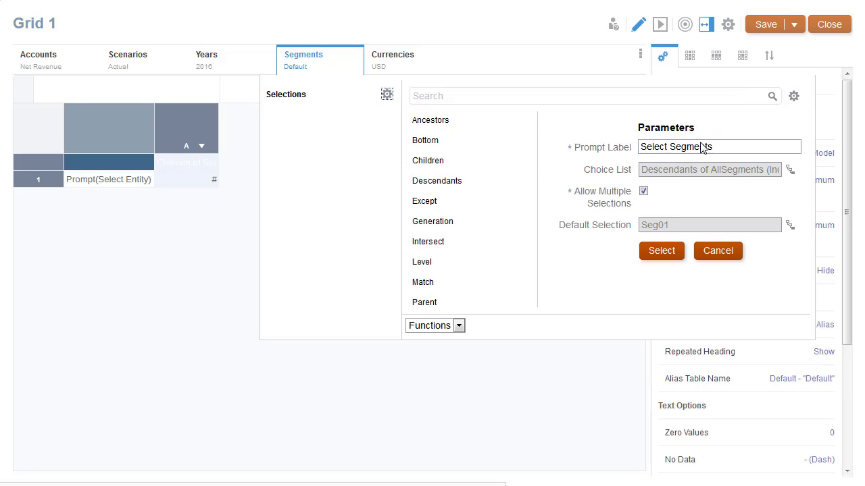
click(663, 254)
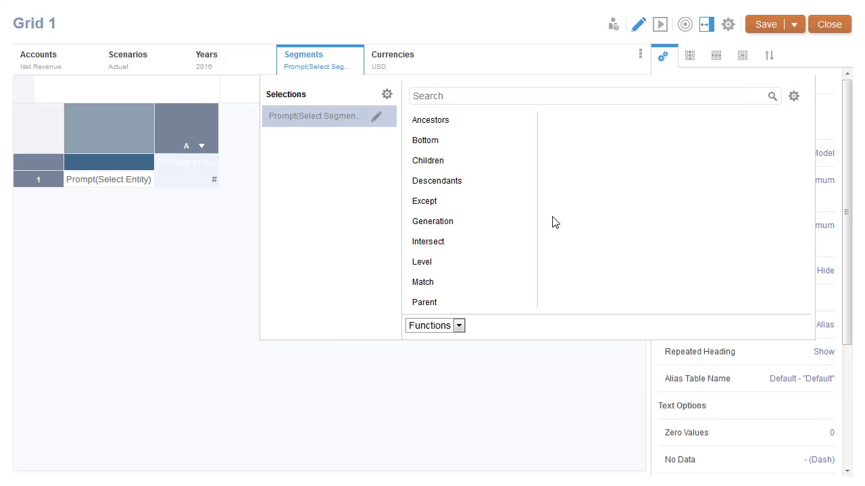
click(355, 61)
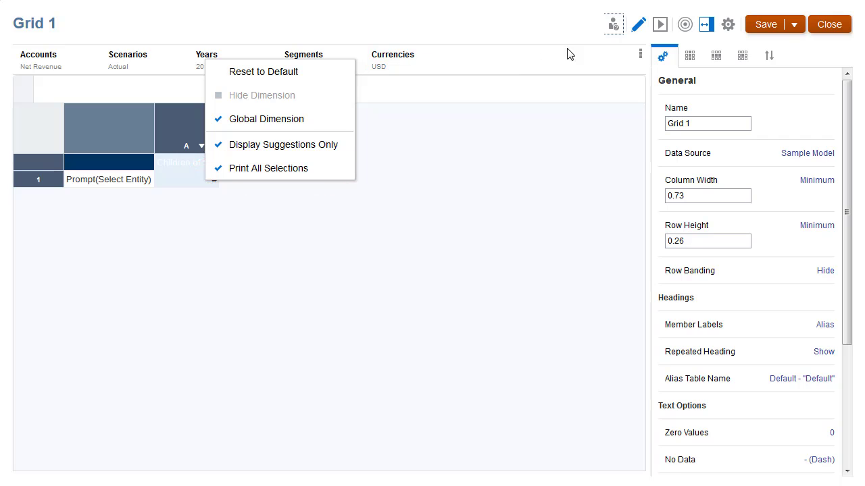
Preview the grid with Electronics, Audio Systems and Home Audio chosen as segments, then save it.
click(659, 27)
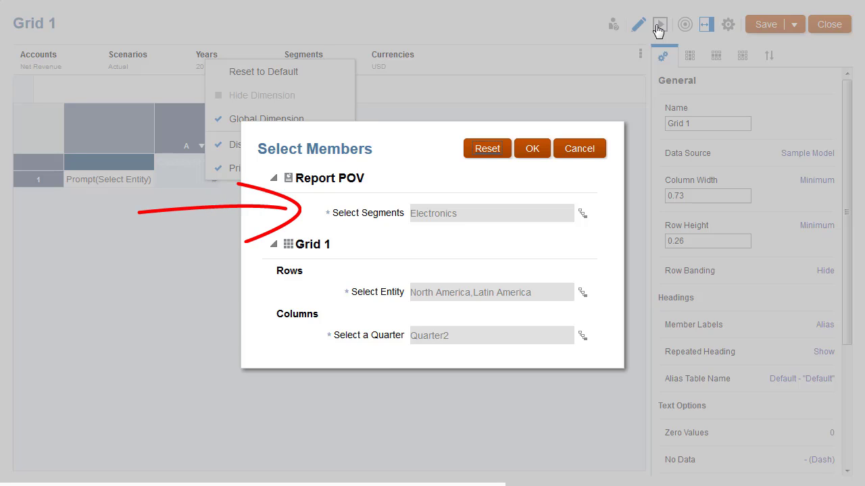
click(585, 222)
click(309, 244)
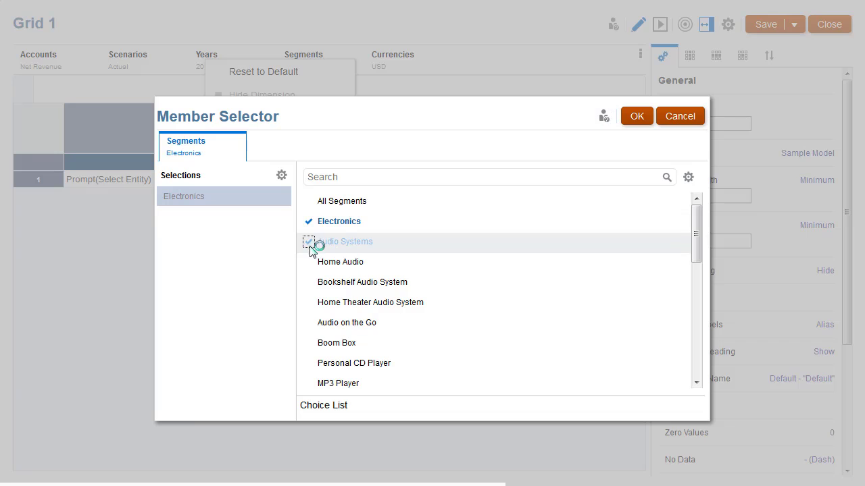
click(309, 262)
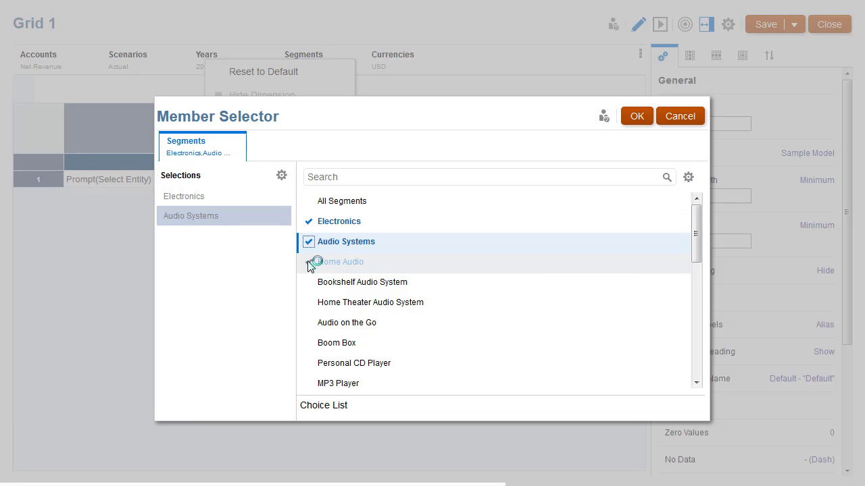
click(639, 118)
click(531, 150)
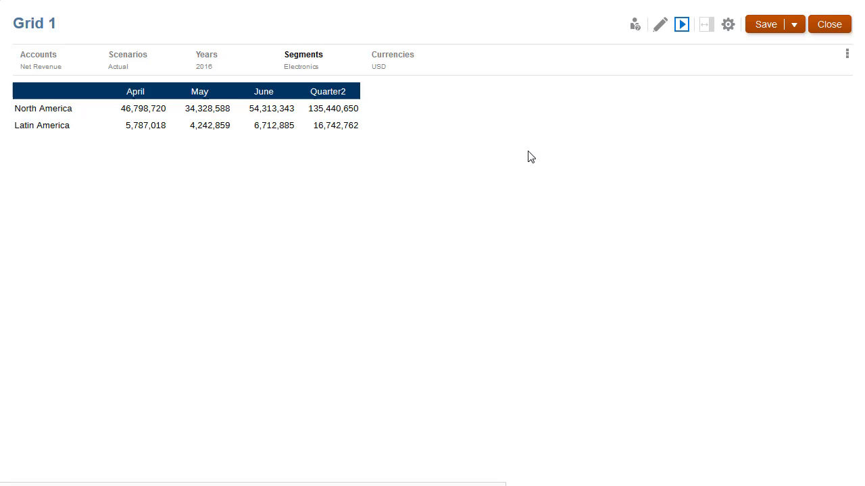
click(318, 72)
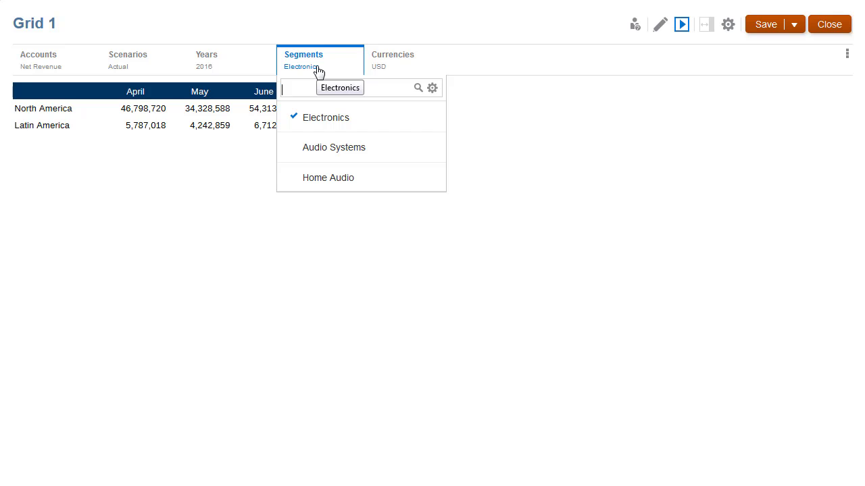
click(766, 30)
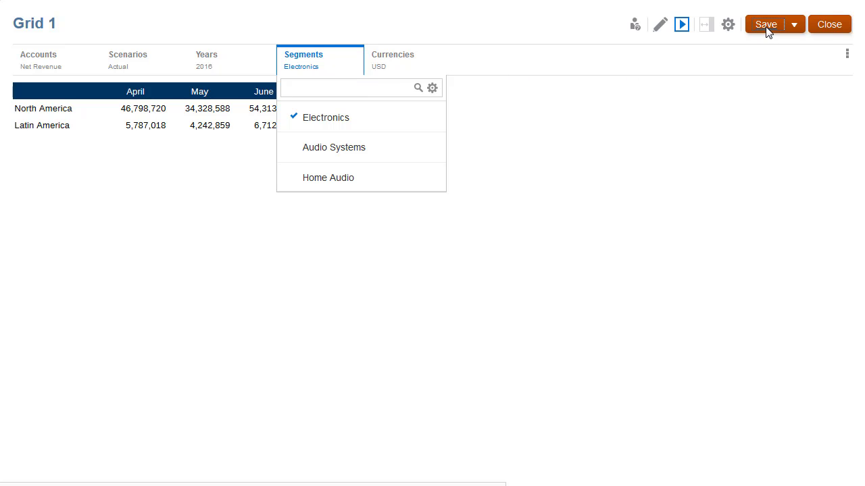
Close the grid and preview Revenue by Territory, scrolling through its three segment pages.
click(829, 26)
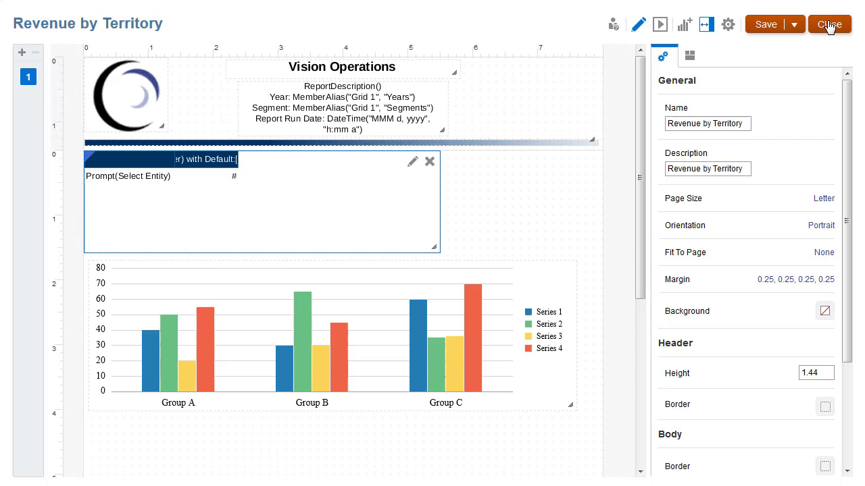
click(659, 25)
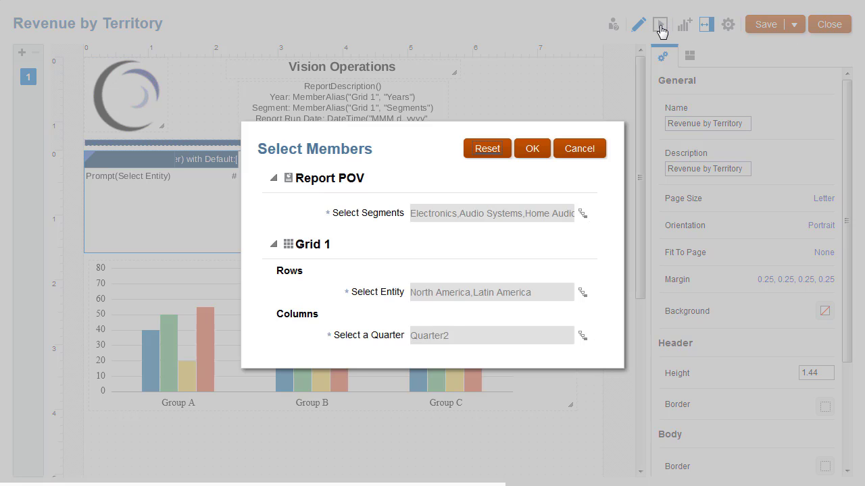
click(530, 152)
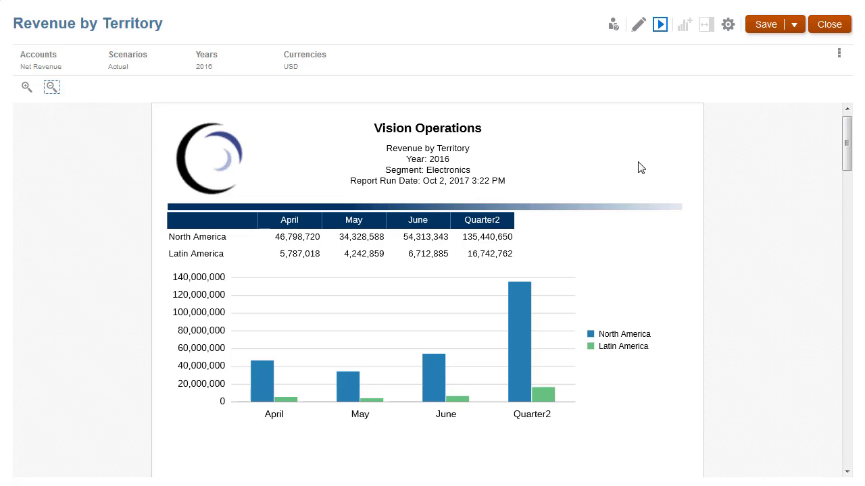
drag(845, 138, 844, 382)
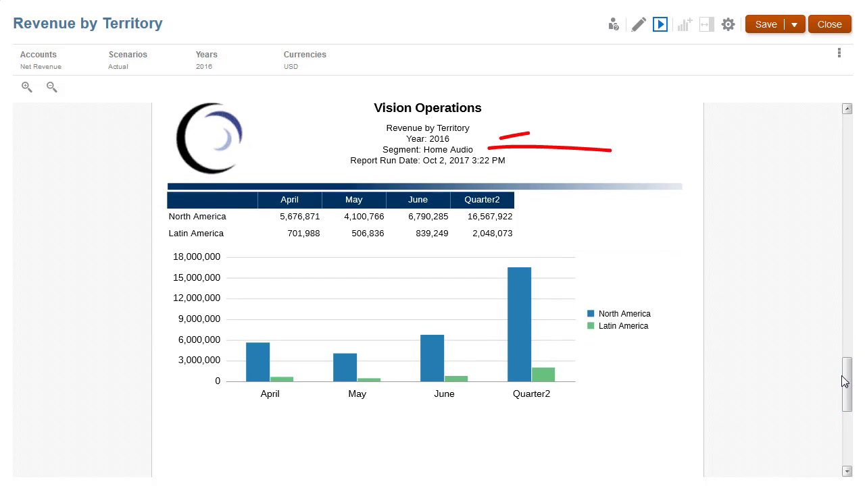